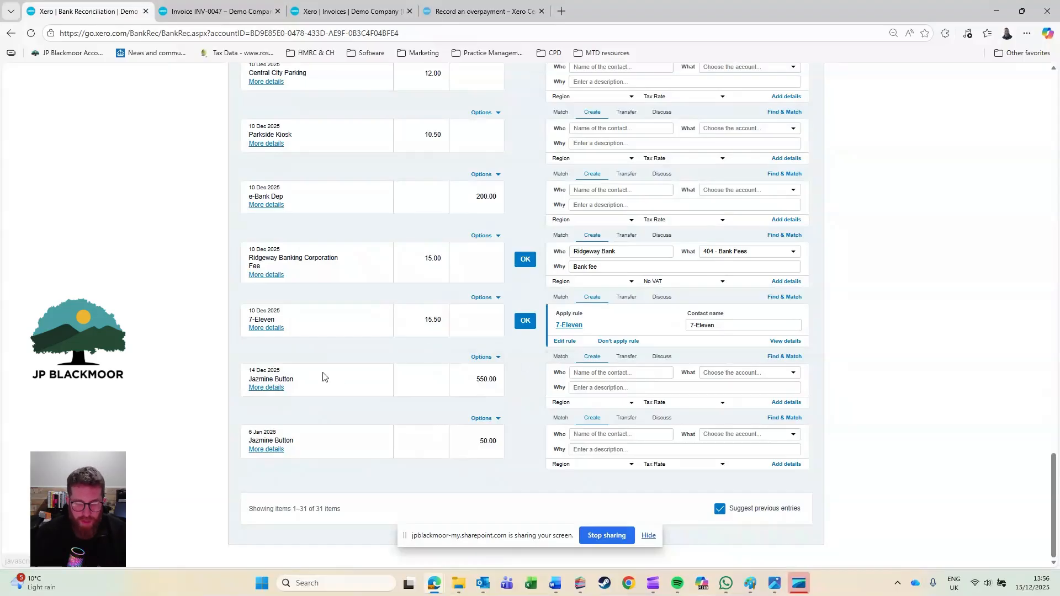
# Step: Find matching transactions for the 550.00 bank line dated 14 Dec 2025 by the customer's name and select invoice INV-0047
pyautogui.click(572, 360)
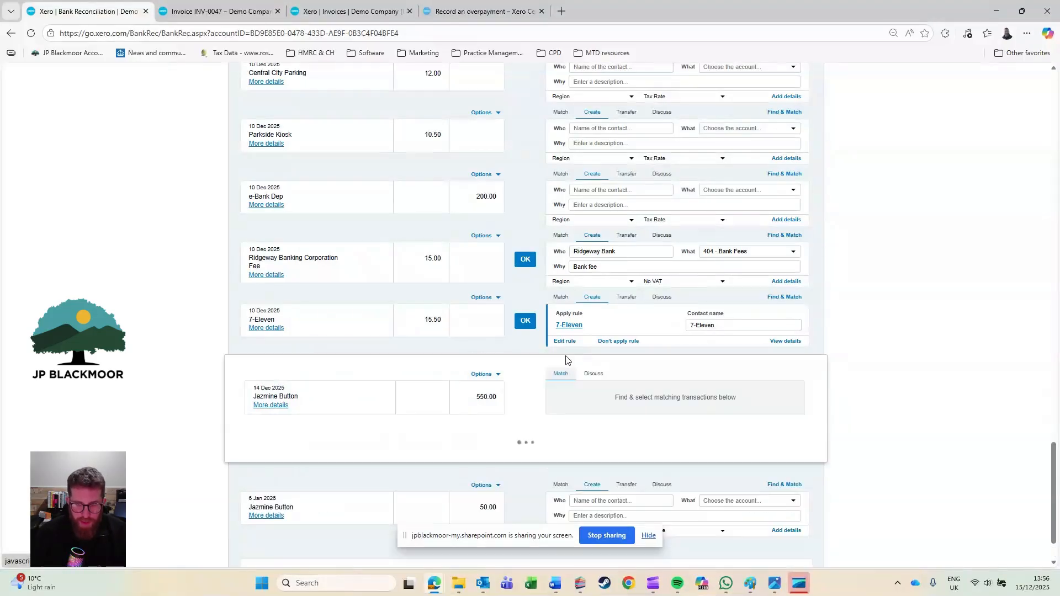
pyautogui.click(599, 446)
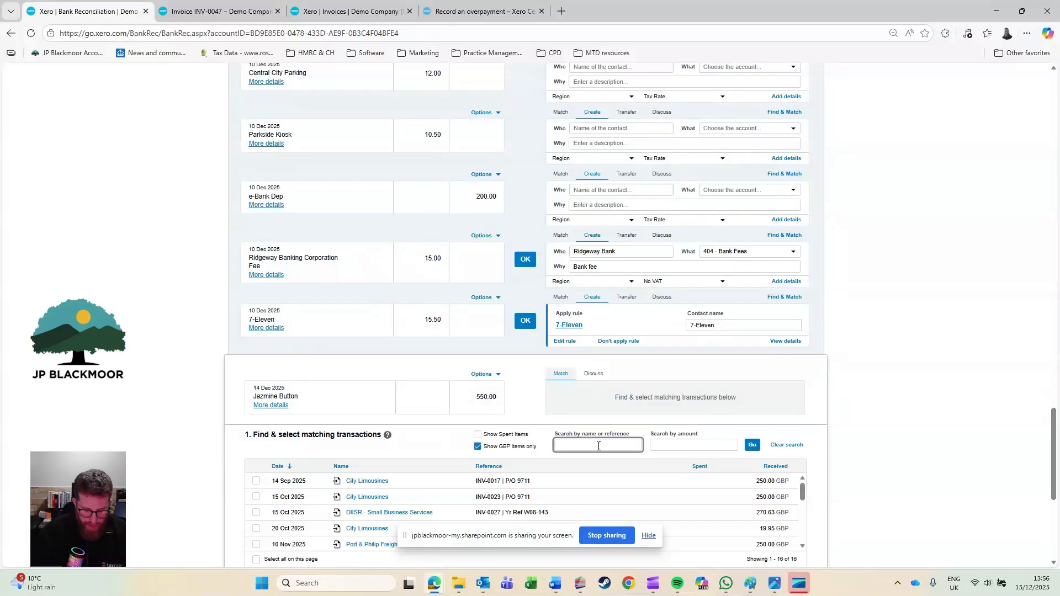
pyautogui.write('jazmin')
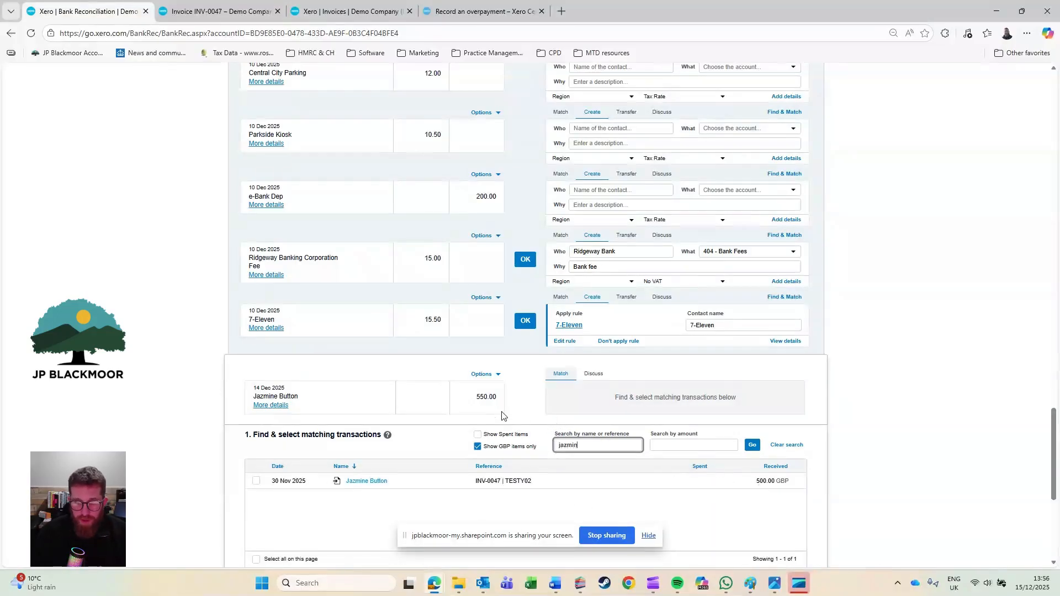
pyautogui.click(258, 481)
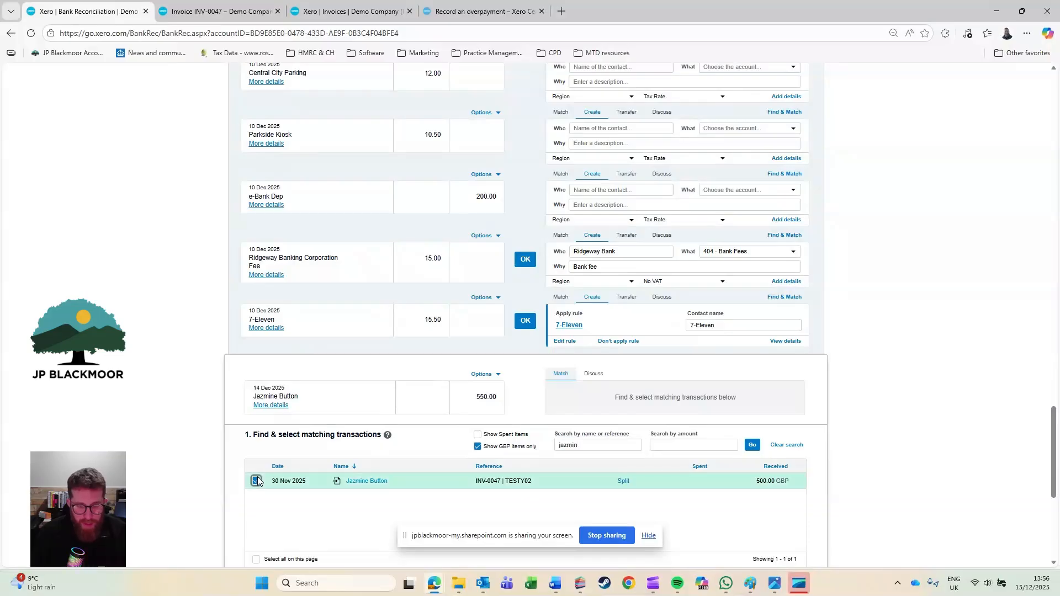
# Step: Add a received-money transaction of type Overpayment with the description "Overpayment" for the remaining difference, and reconcile the 550.00 bank line
pyautogui.scroll(-5, 221, 458)
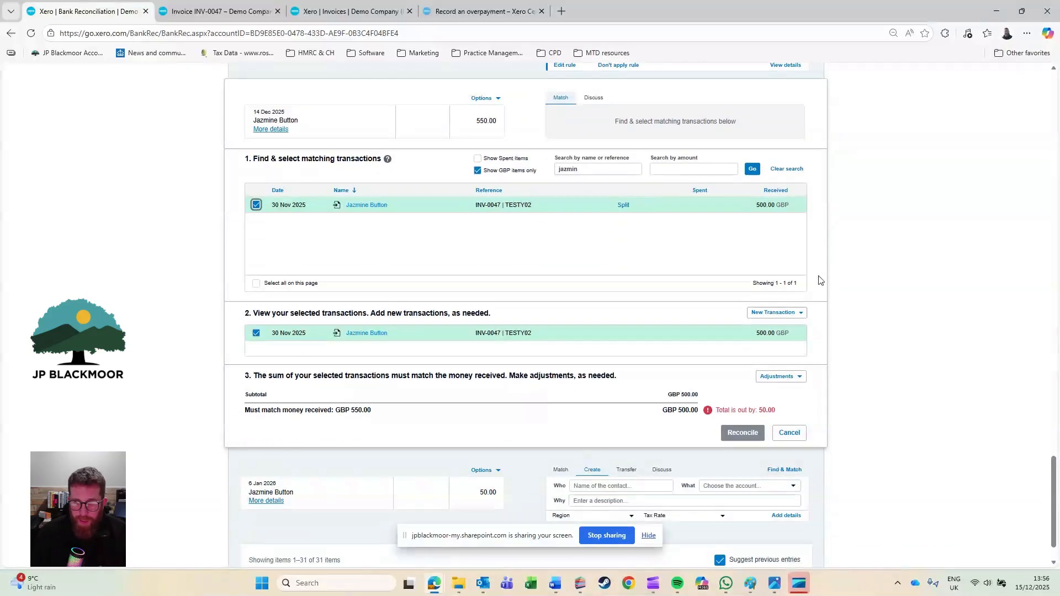
pyautogui.click(799, 313)
pyautogui.click(765, 329)
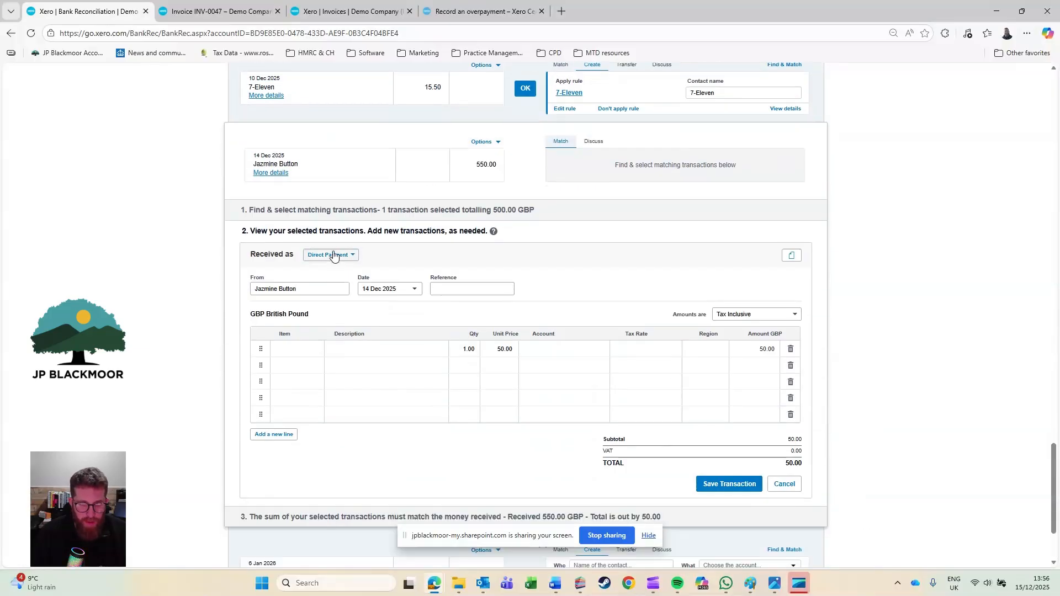
pyautogui.click(334, 254)
pyautogui.click(320, 305)
pyautogui.click(332, 347)
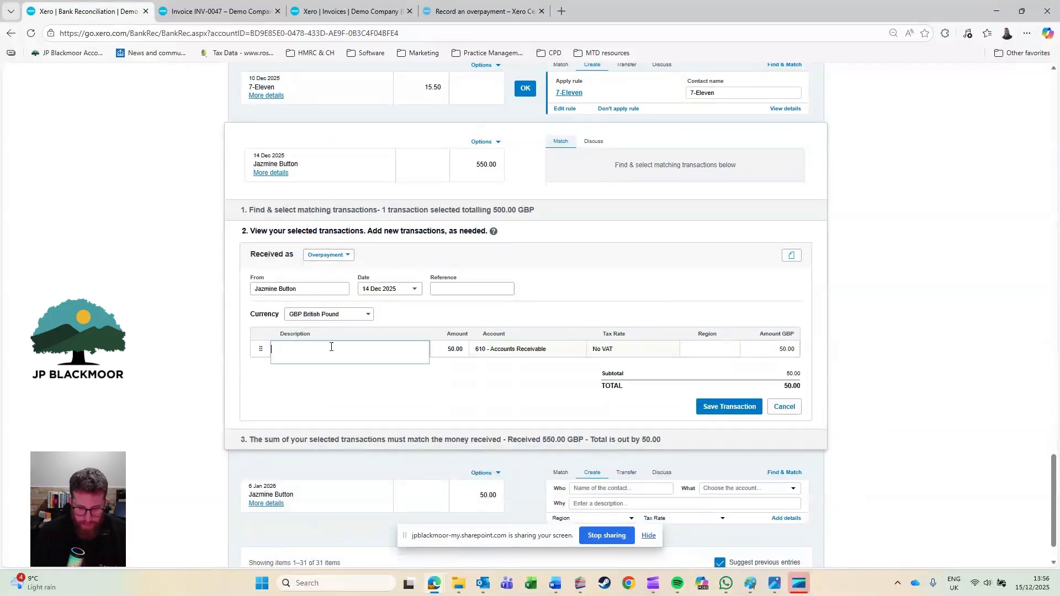
pyautogui.write('Overpayment')
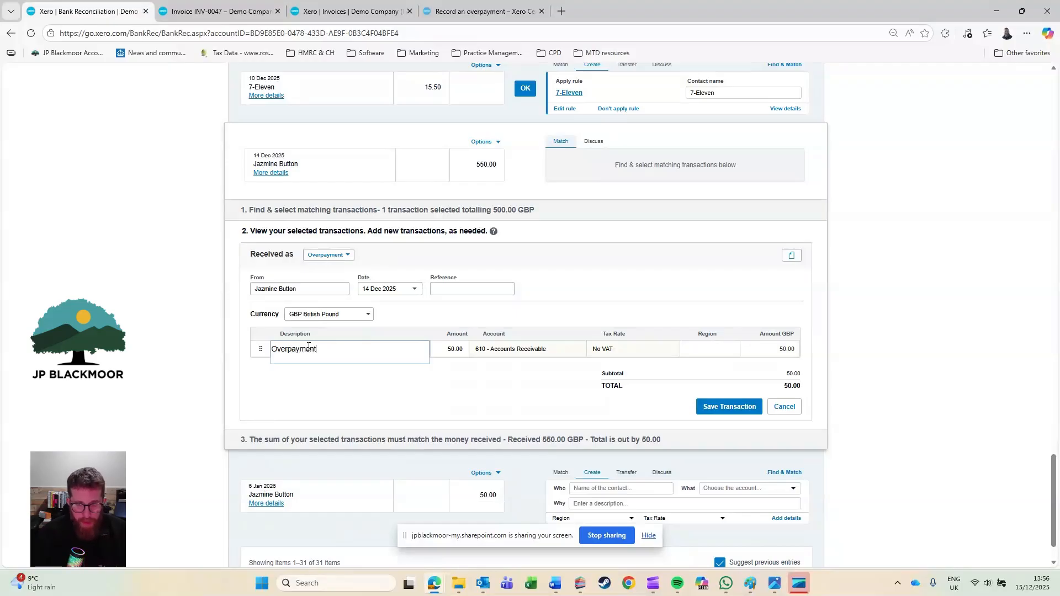
pyautogui.click(712, 407)
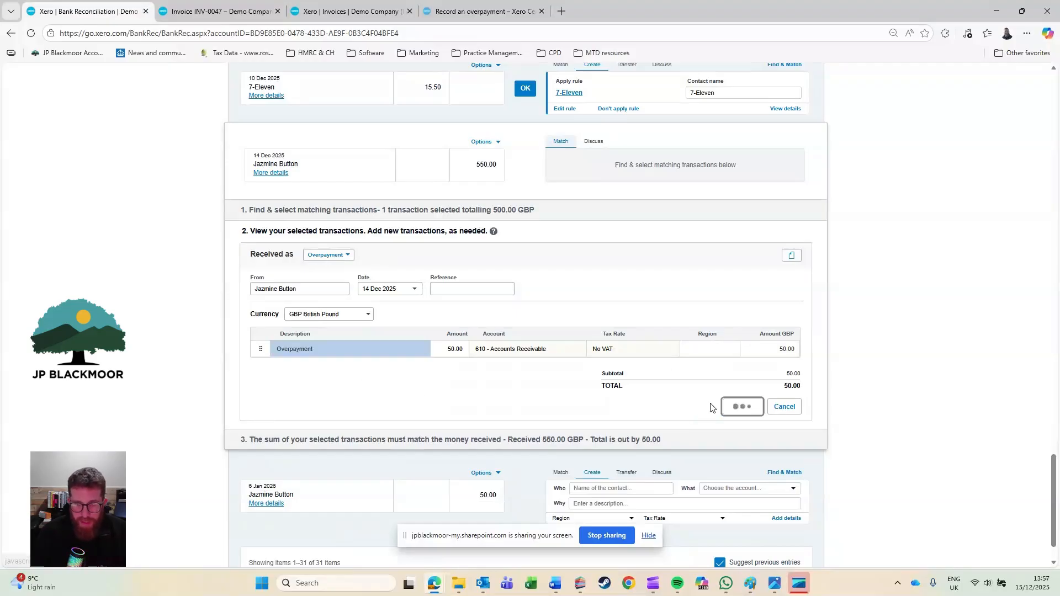
pyautogui.scroll(2, 614, 340)
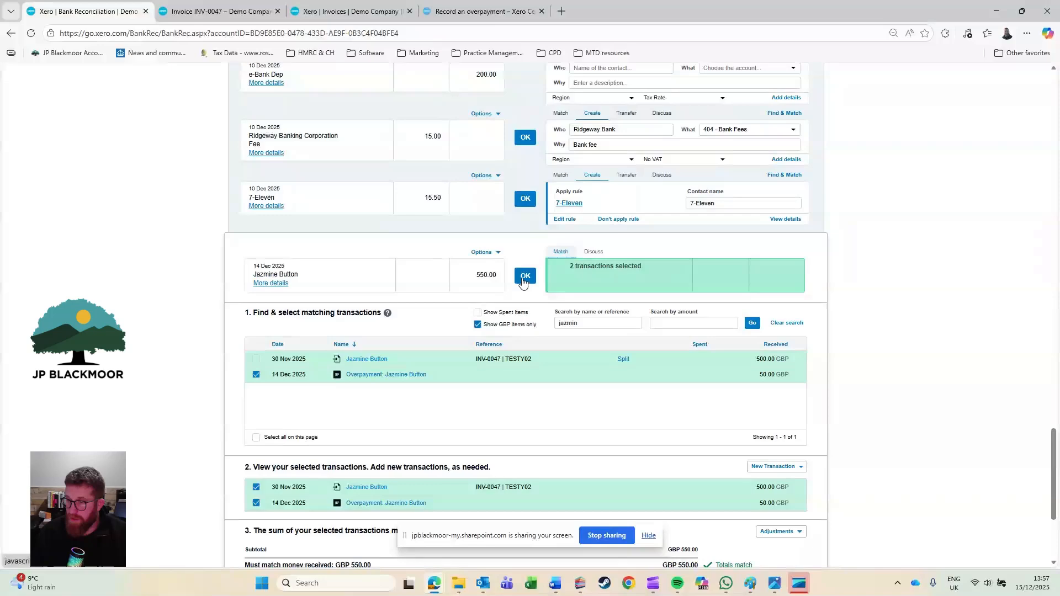
pyautogui.click(524, 276)
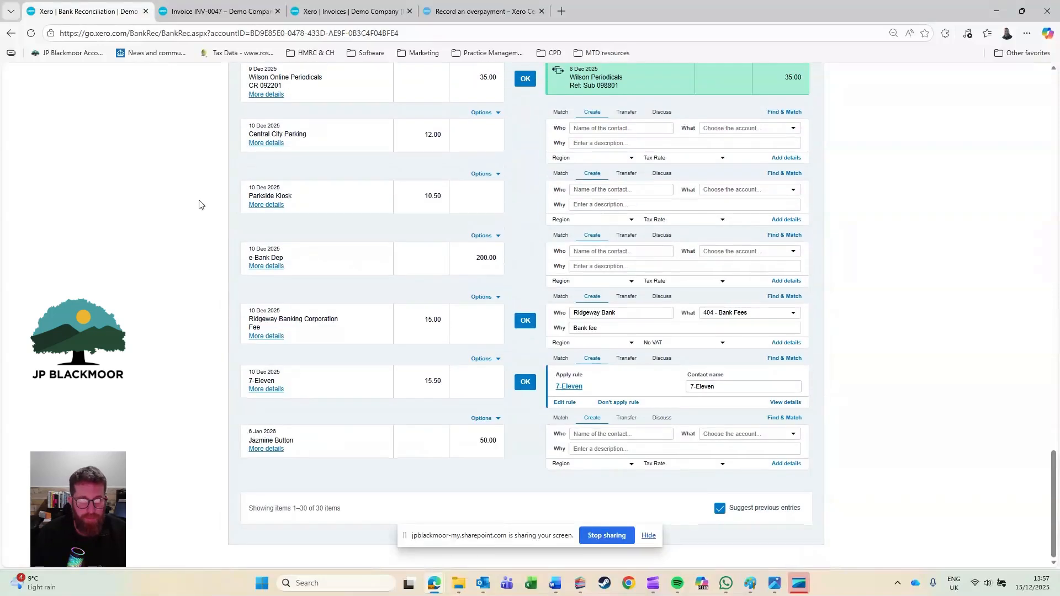
# Step: Open the customer's contact record from invoice INV-0047 and view the details of the overpayment listed there
pyautogui.click(224, 10)
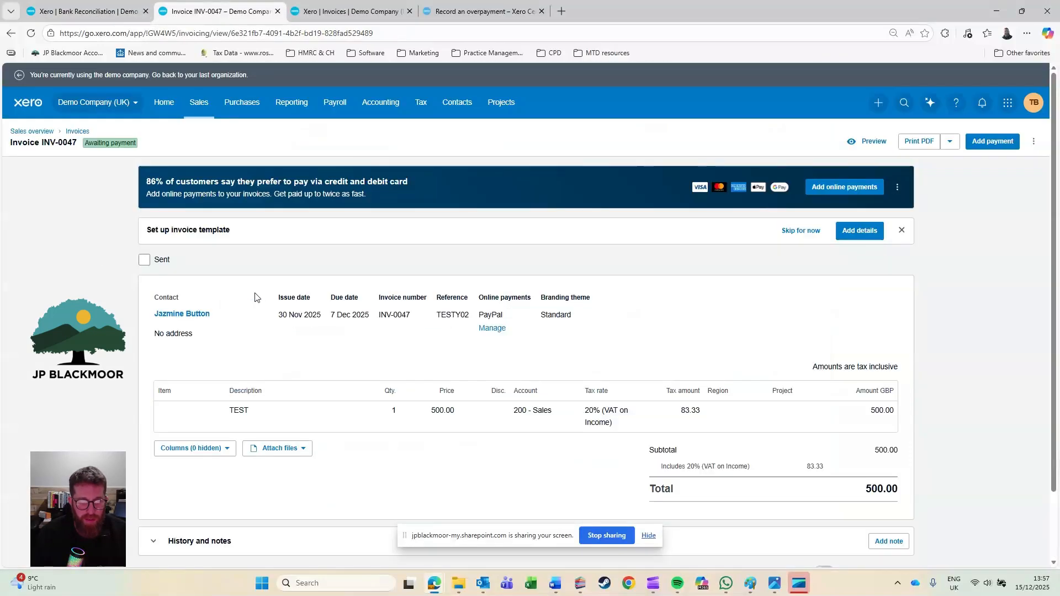
pyautogui.click(198, 315)
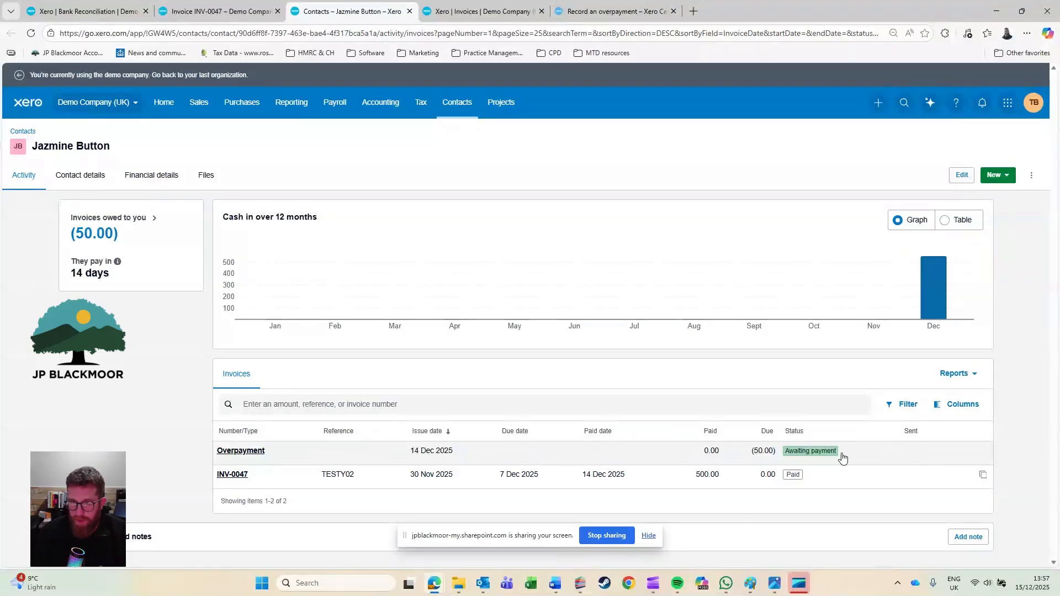
pyautogui.click(275, 456)
pyautogui.scroll(-1, 438, 415)
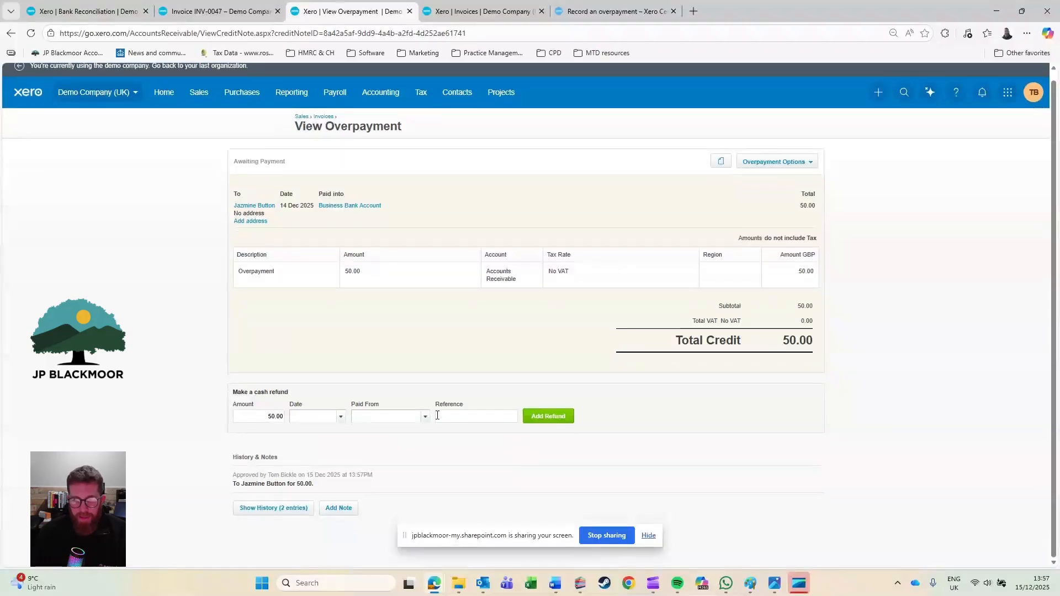
# Step: Return to invoice INV-0047 and copy it to a new draft invoice
pyautogui.click(213, 15)
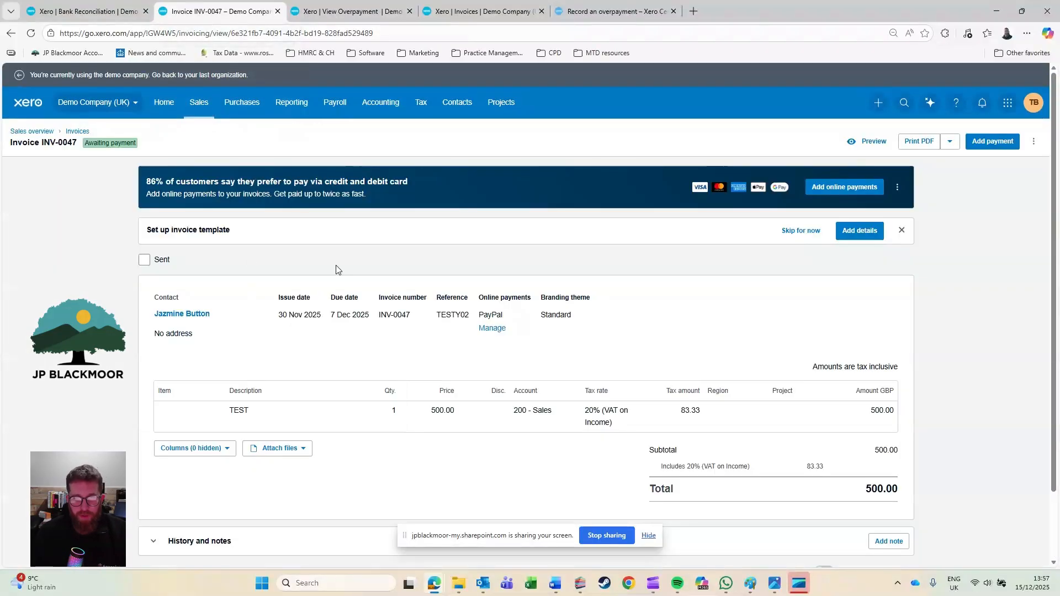
pyautogui.click(1034, 143)
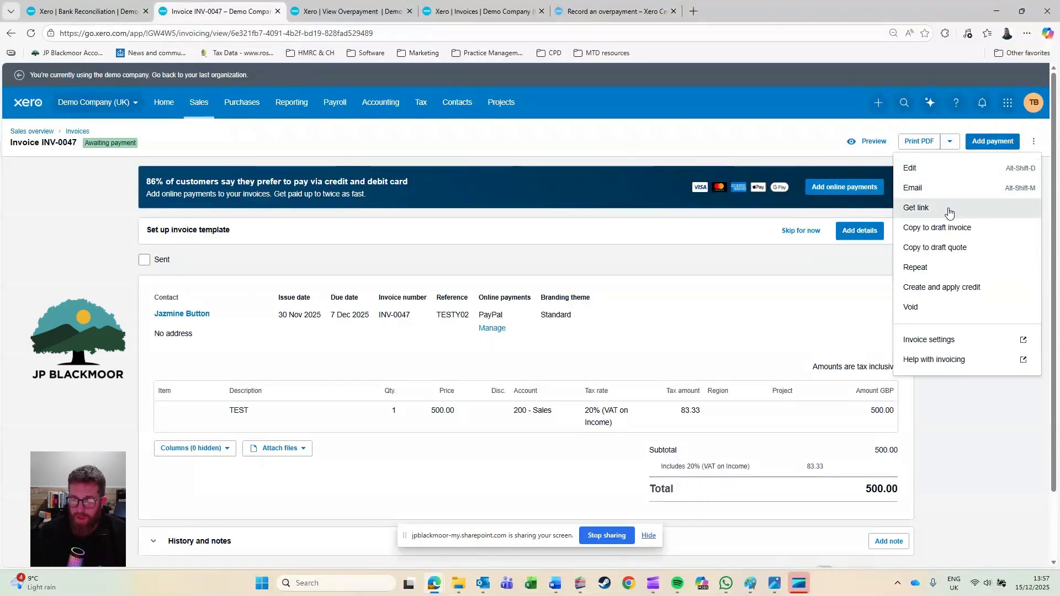
pyautogui.click(945, 232)
pyautogui.click(600, 350)
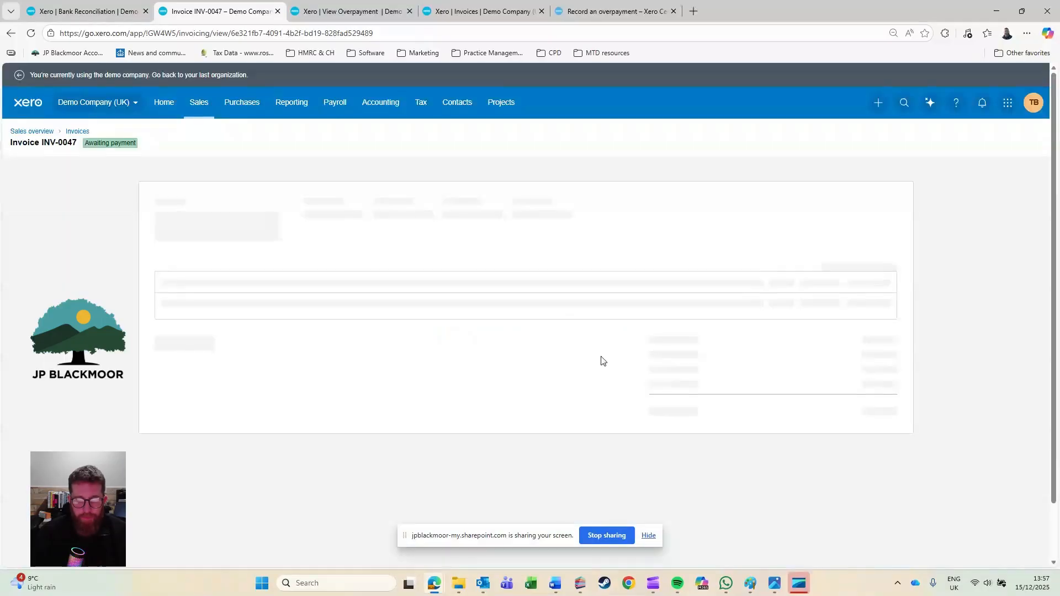
# Step: Set the draft invoice's issue date to 19 Dec 2025, due date to 26 Dec 2025 and reference to TESTY03
pyautogui.click(364, 290)
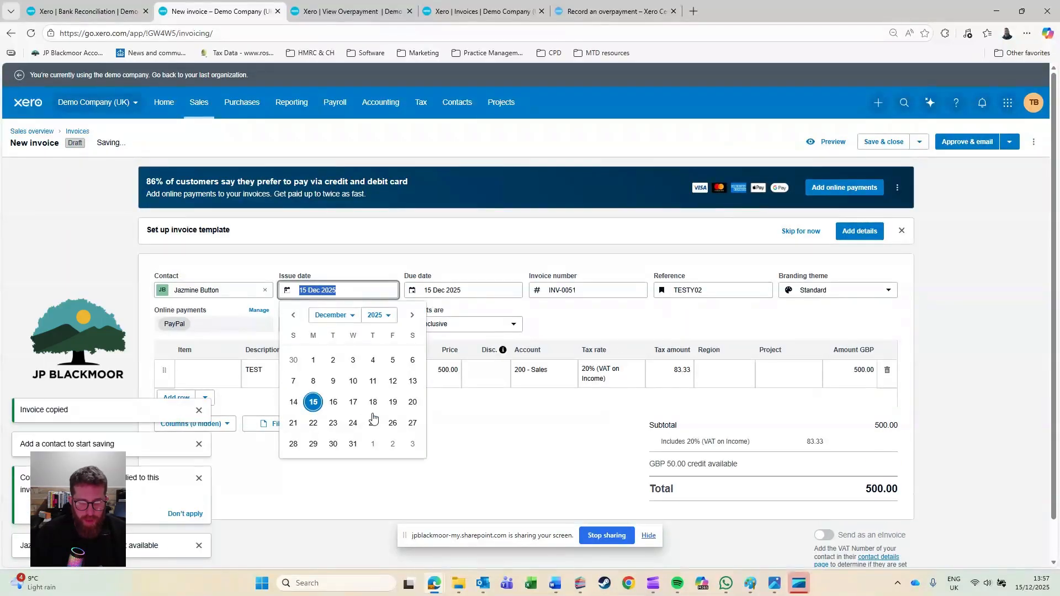
pyautogui.click(391, 404)
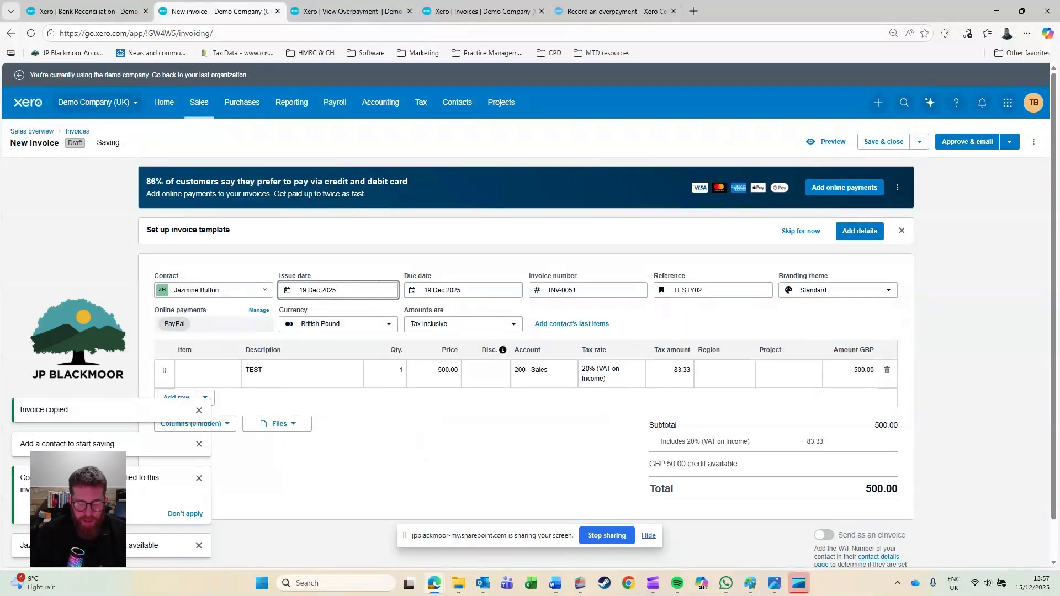
pyautogui.click(418, 283)
pyautogui.click(516, 425)
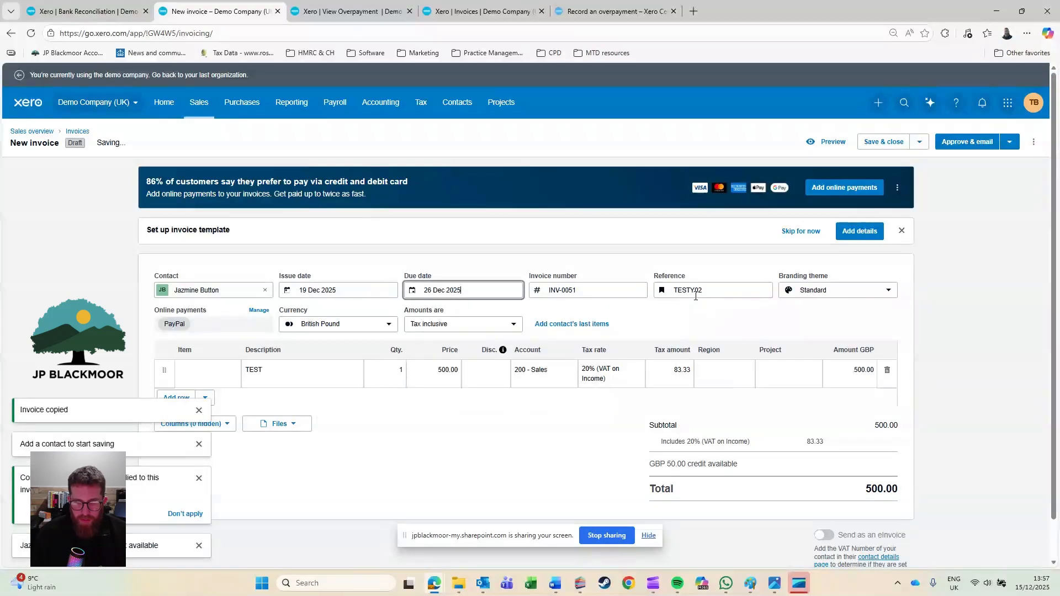
pyautogui.click(731, 282)
pyautogui.press('BackSpace')
pyautogui.write('3')
# Step: Change the invoice line's description to "TEST 03" and its price to 100
pyautogui.click(299, 378)
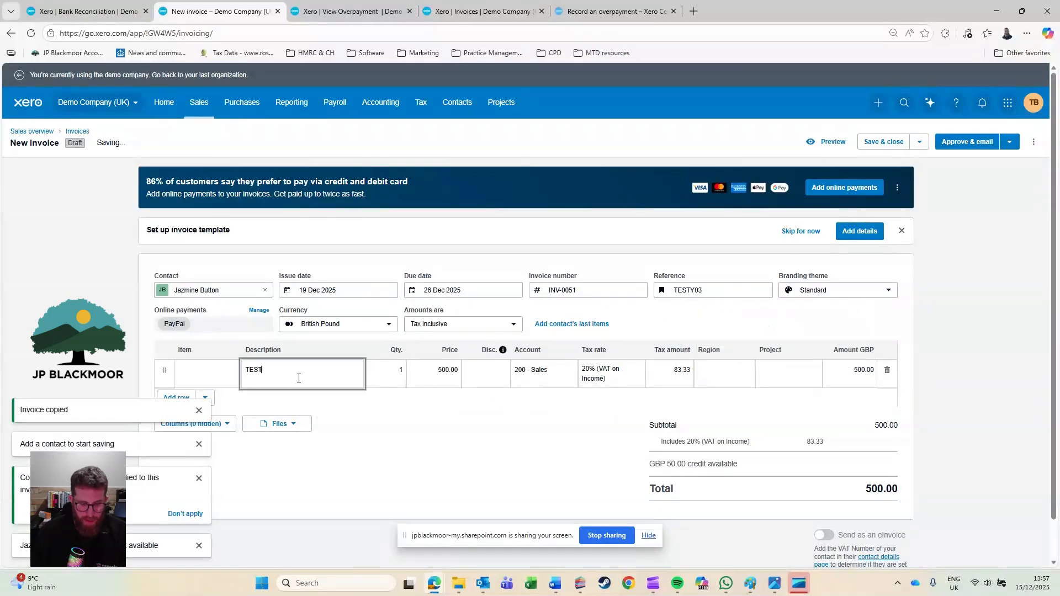
pyautogui.write('03')
pyautogui.press('Tab')
pyautogui.press('Tab')
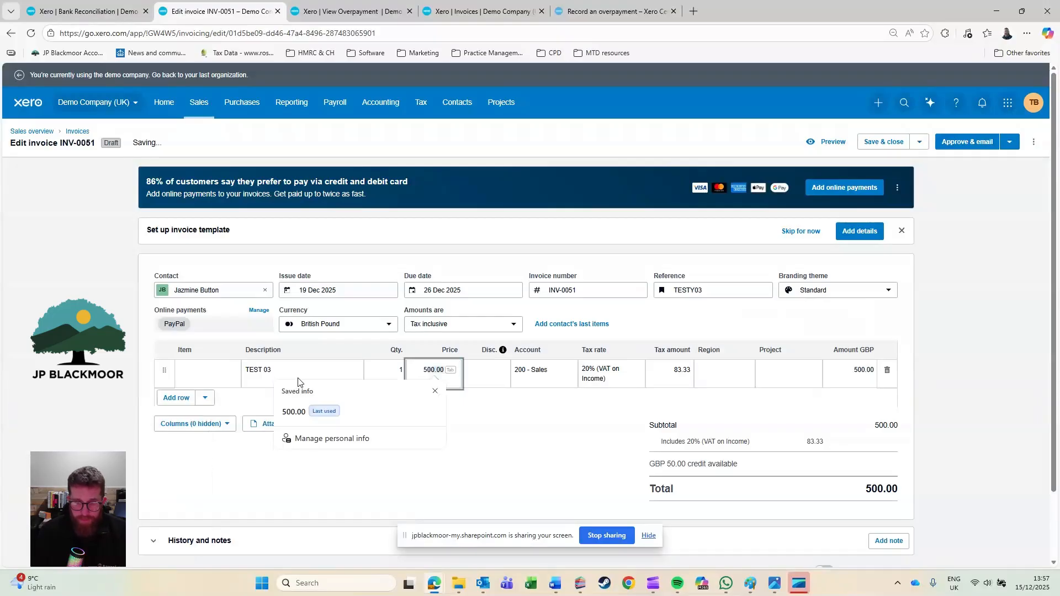
pyautogui.hotkey('ctrl', 'a')
pyautogui.write('100')
pyautogui.press('Tab')
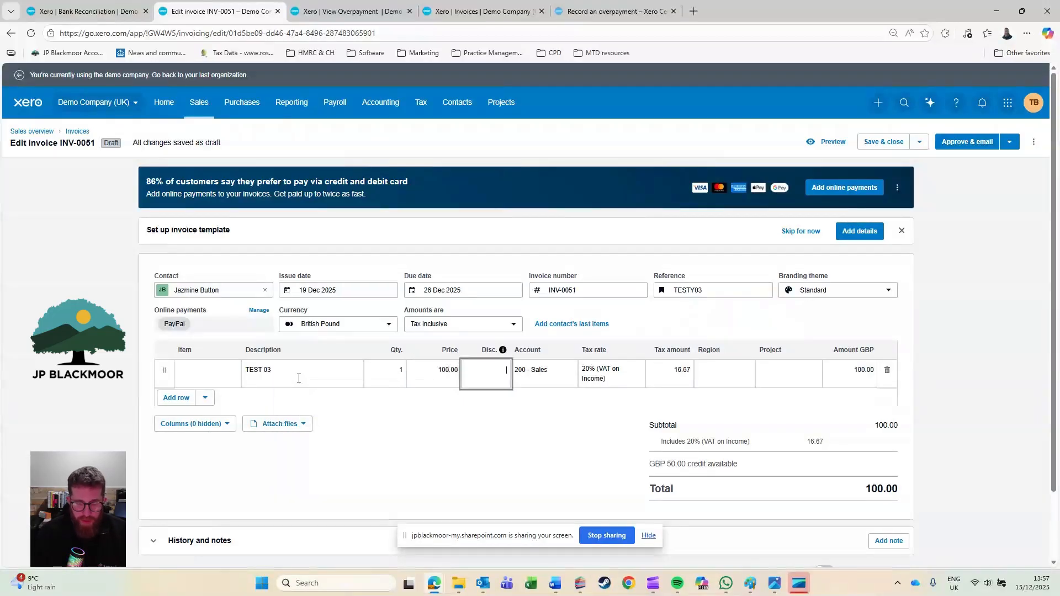
pyautogui.click(500, 499)
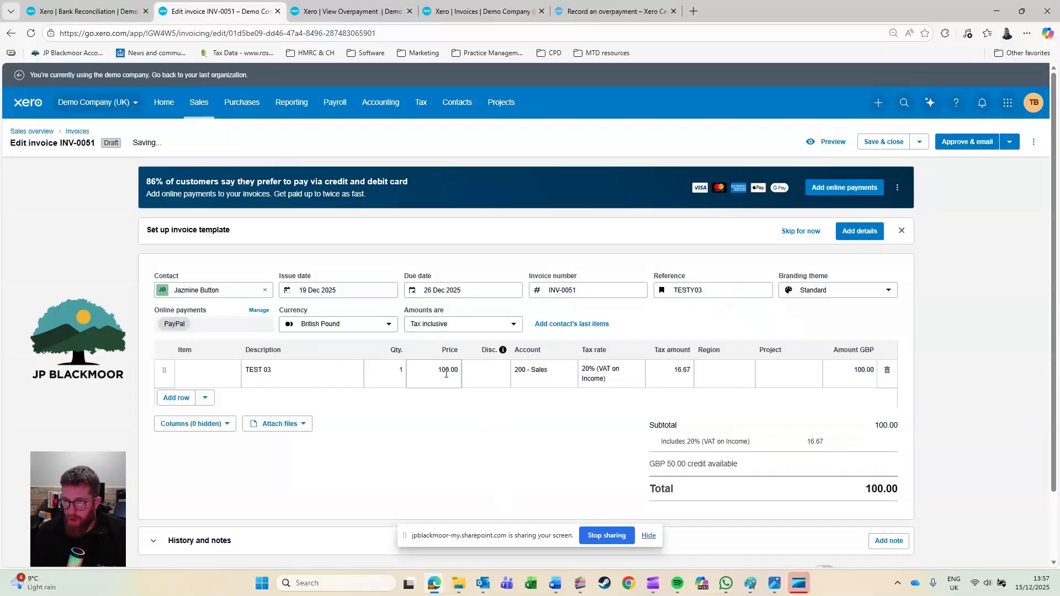
# Step: Approve the invoice without emailing it and apply 50.00 of the customer's overpayment credit to it
pyautogui.click(1009, 141)
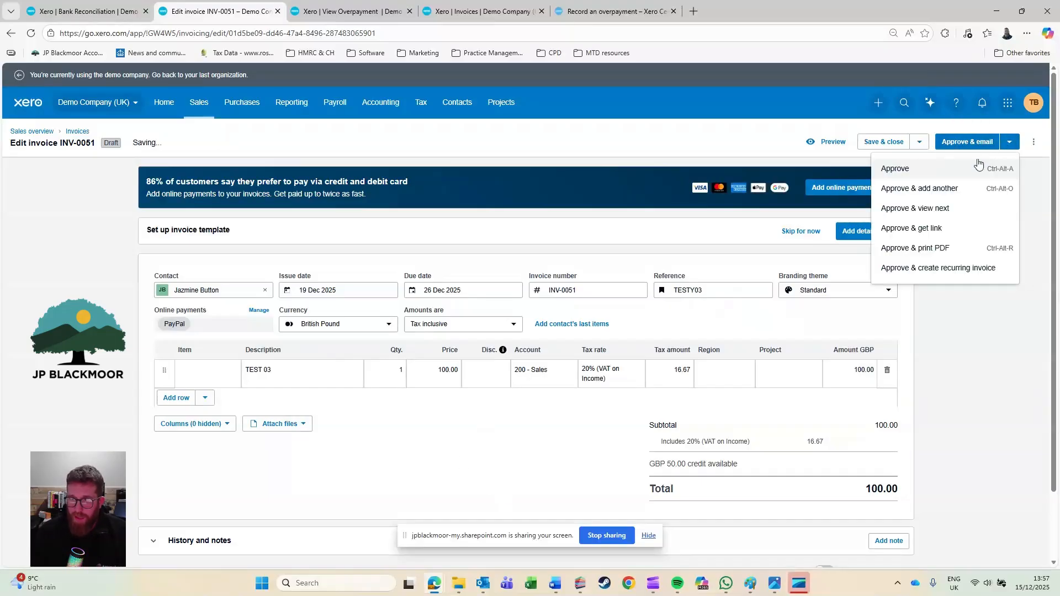
pyautogui.click(957, 168)
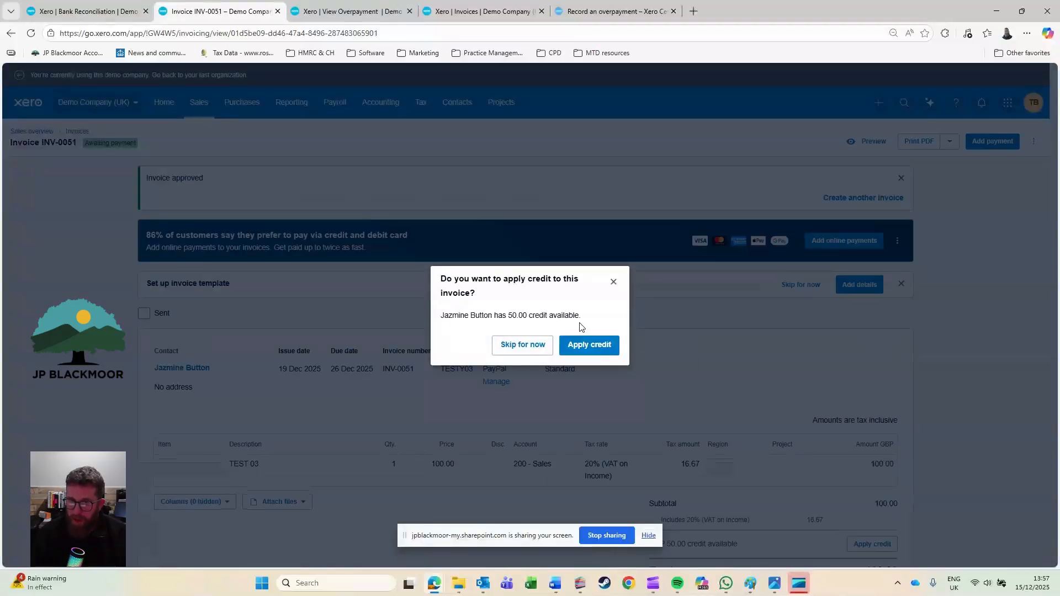
pyautogui.click(582, 346)
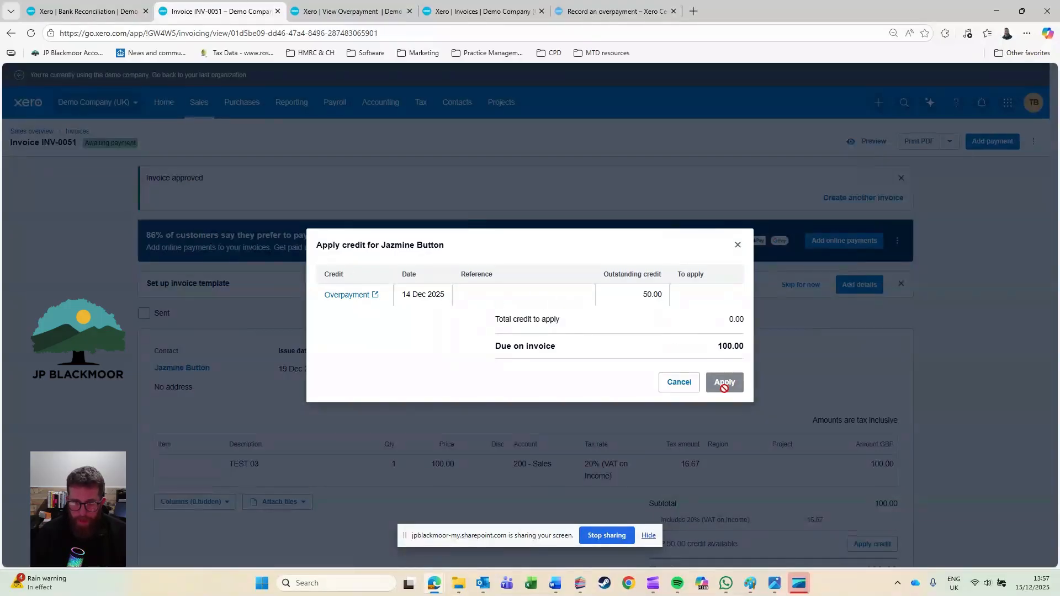
pyautogui.click(357, 298)
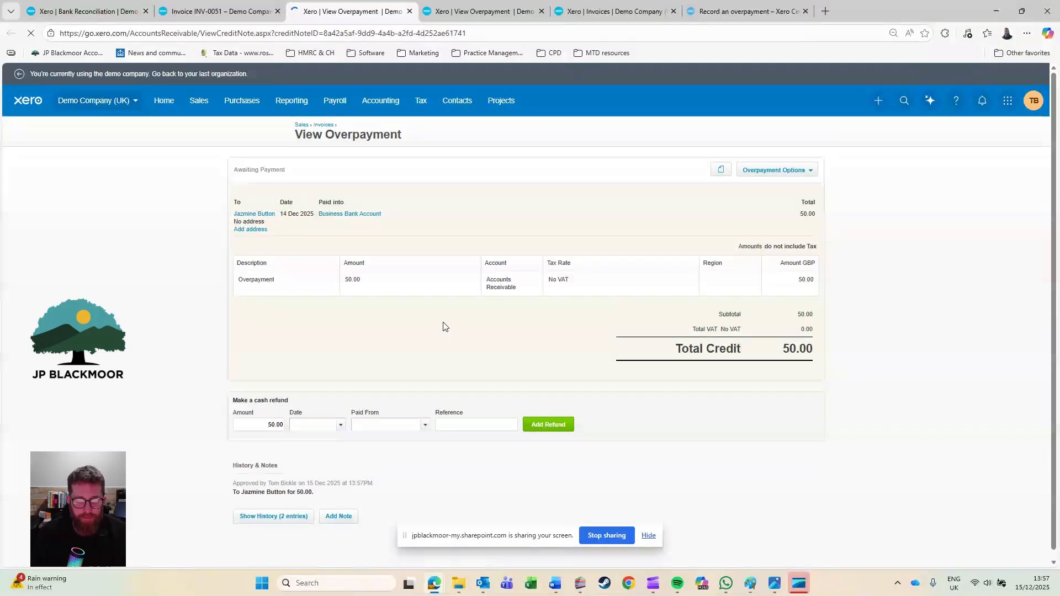
pyautogui.click(218, 11)
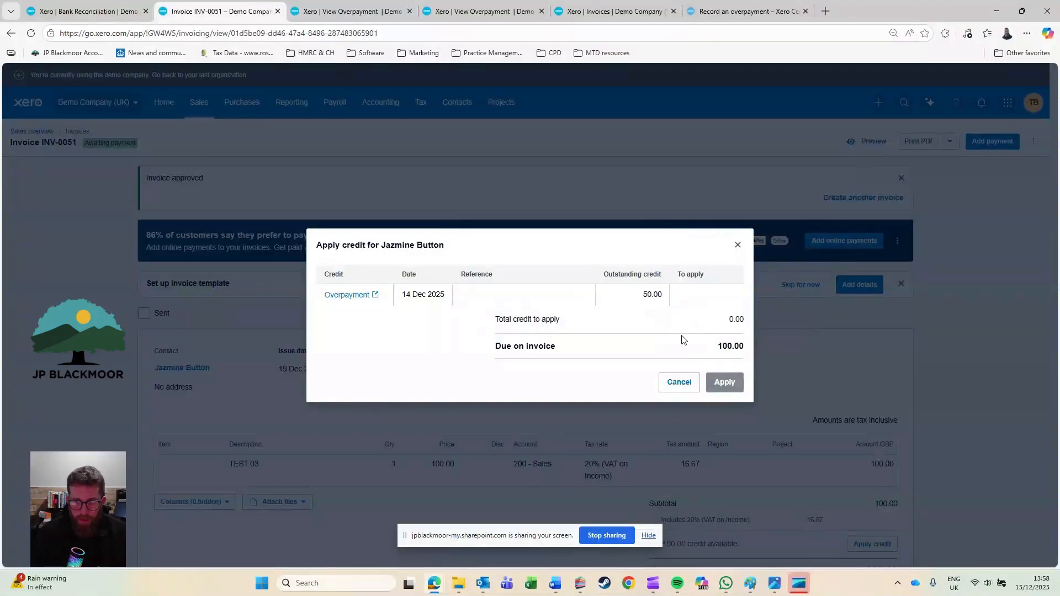
pyautogui.click(689, 291)
pyautogui.write('50')
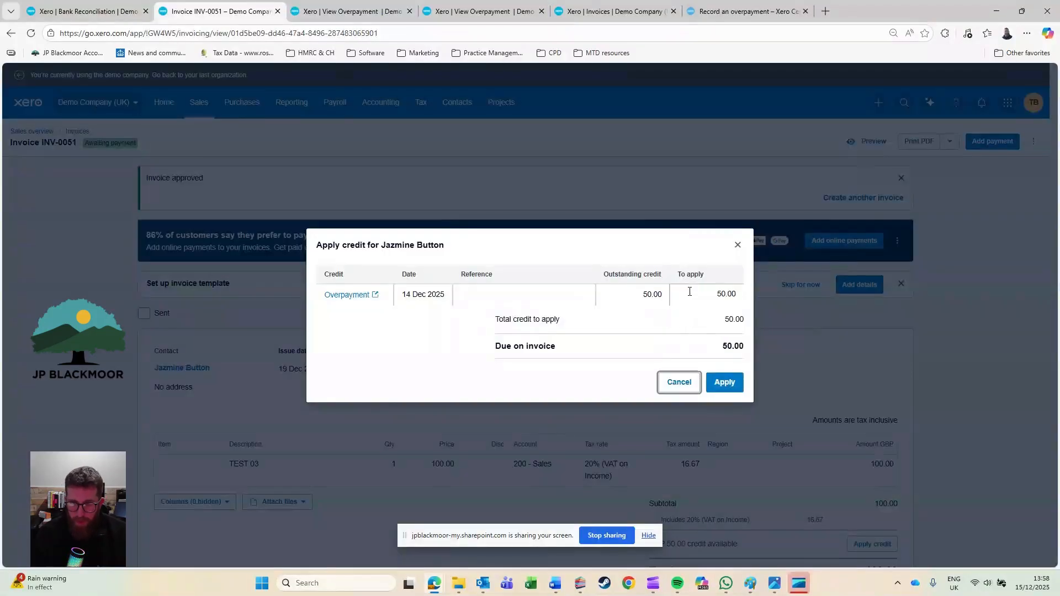
pyautogui.click(722, 381)
pyautogui.scroll(-3, 722, 389)
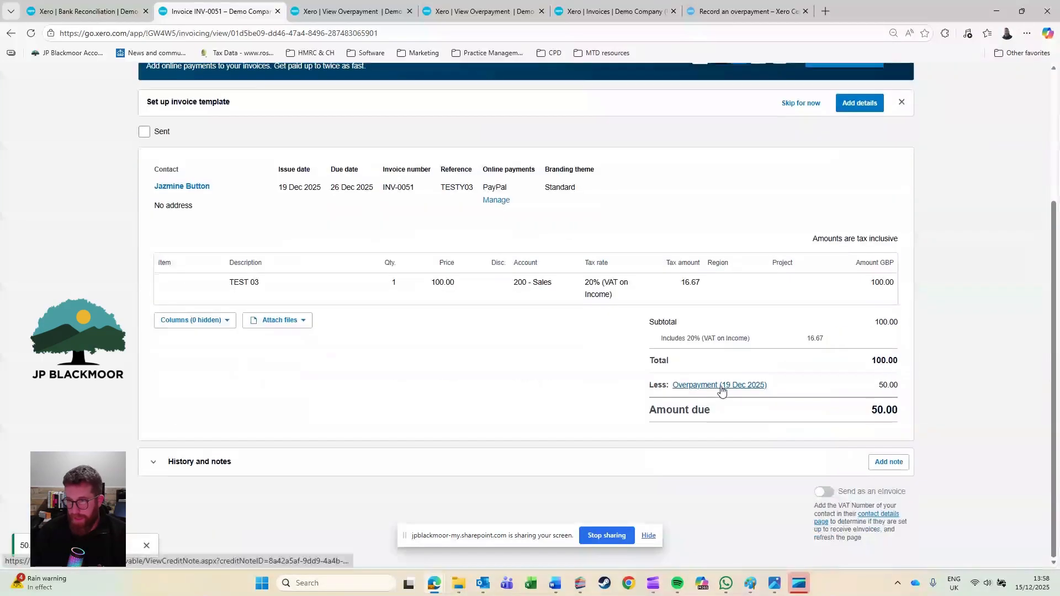
# Step: Refresh the bank reconciliation page and check the suggested match for the 50.00 line dated 6 Jan 2026
pyautogui.click(64, 14)
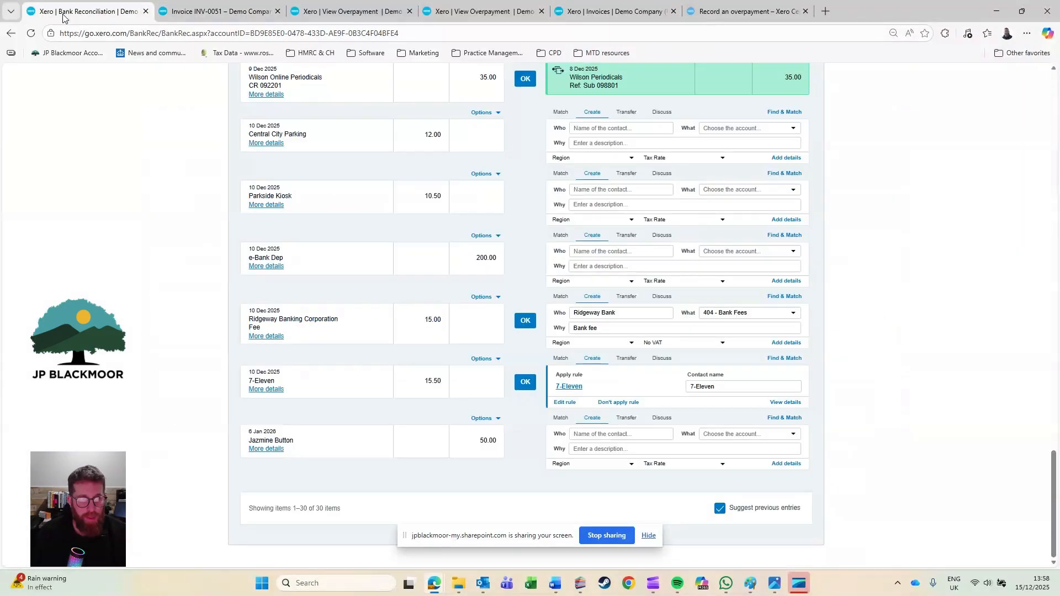
pyautogui.click(31, 33)
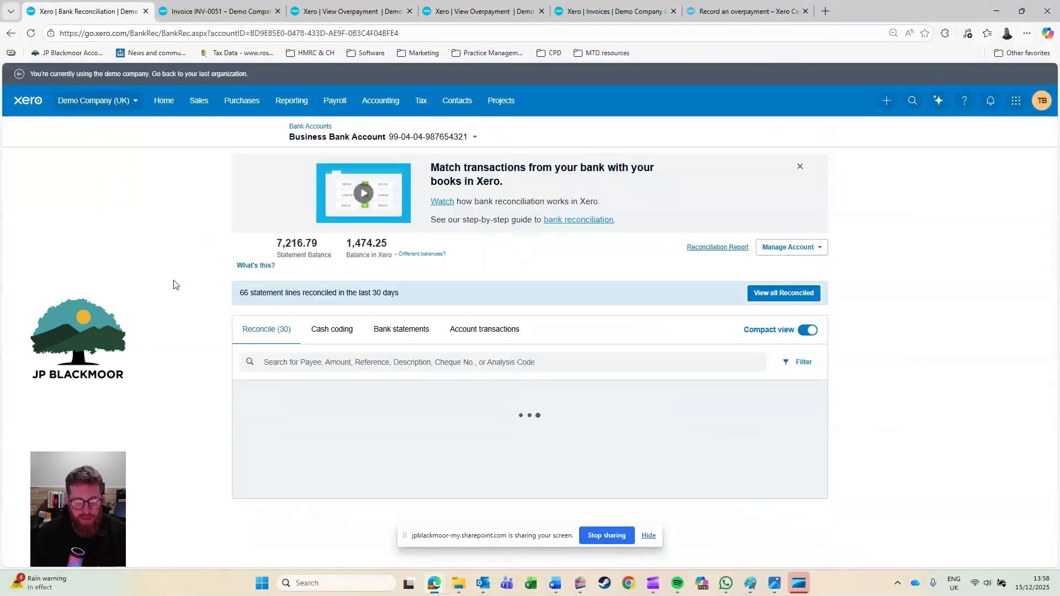
pyautogui.scroll(-20, 176, 284)
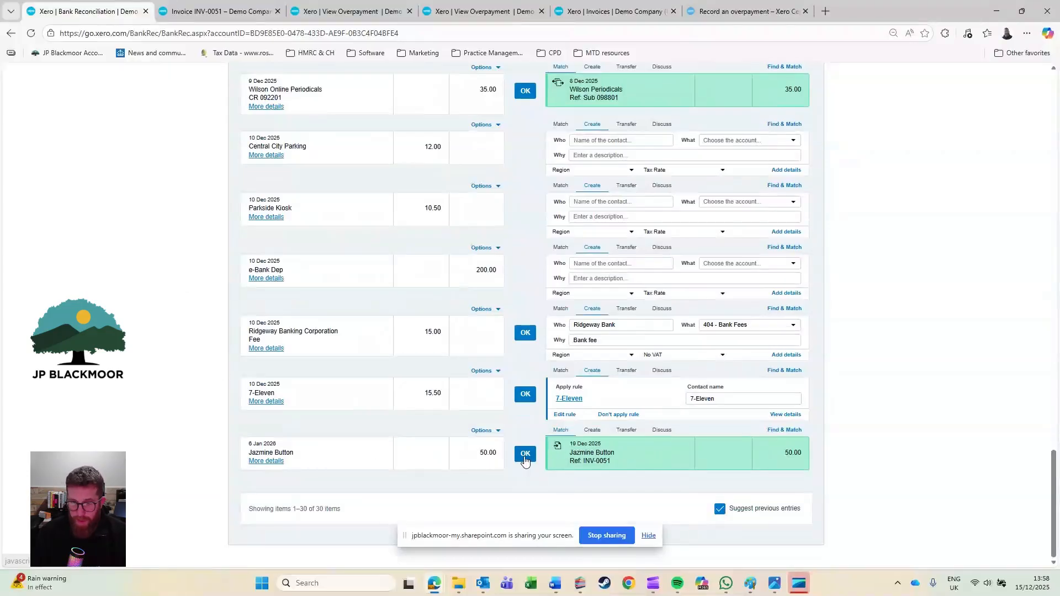
pyautogui.hotkey('ctrl', 'Tab')
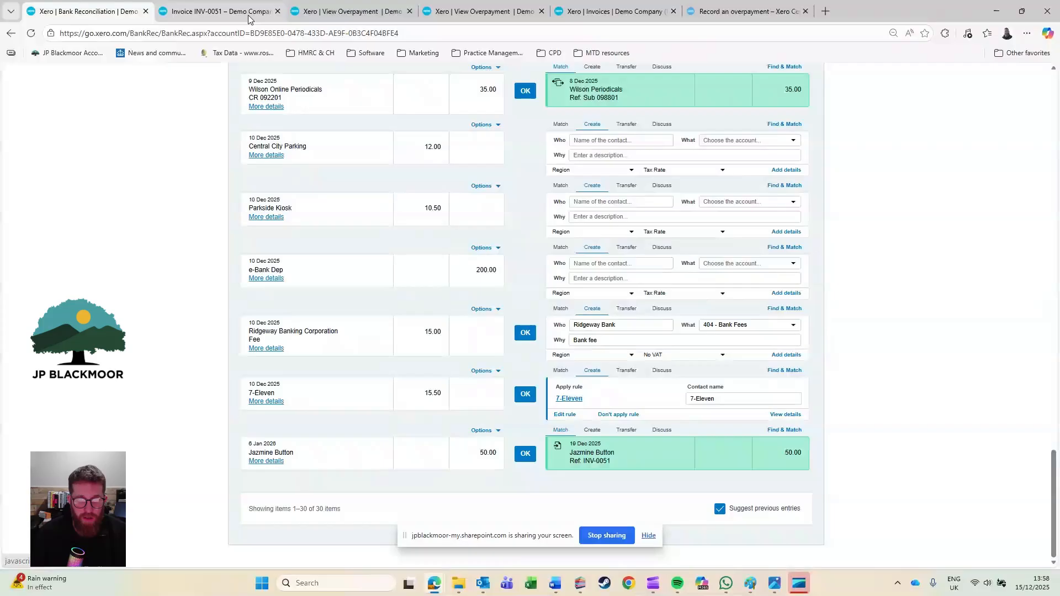
# Step: Print the TESTY03 invoice to PDF, marking it as sent, and open the downloaded file
pyautogui.scroll(3, 806, 297)
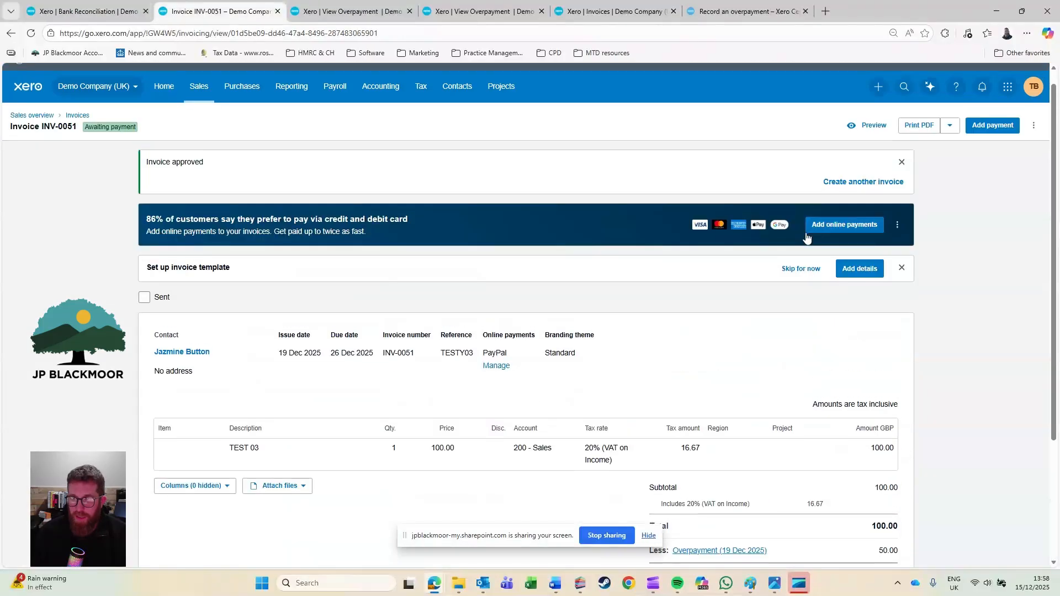
pyautogui.click(912, 125)
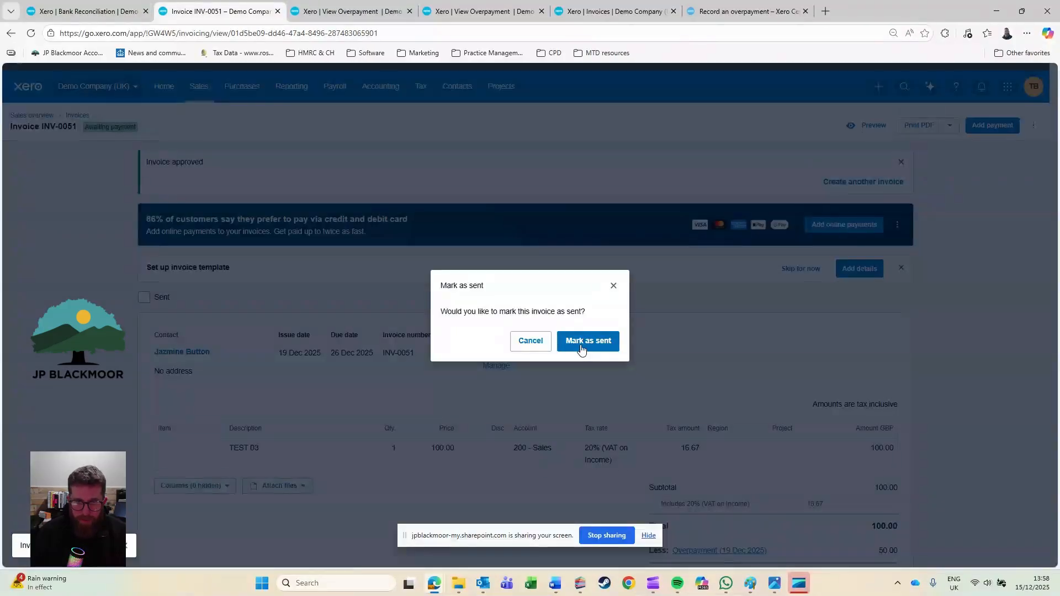
pyautogui.click(565, 340)
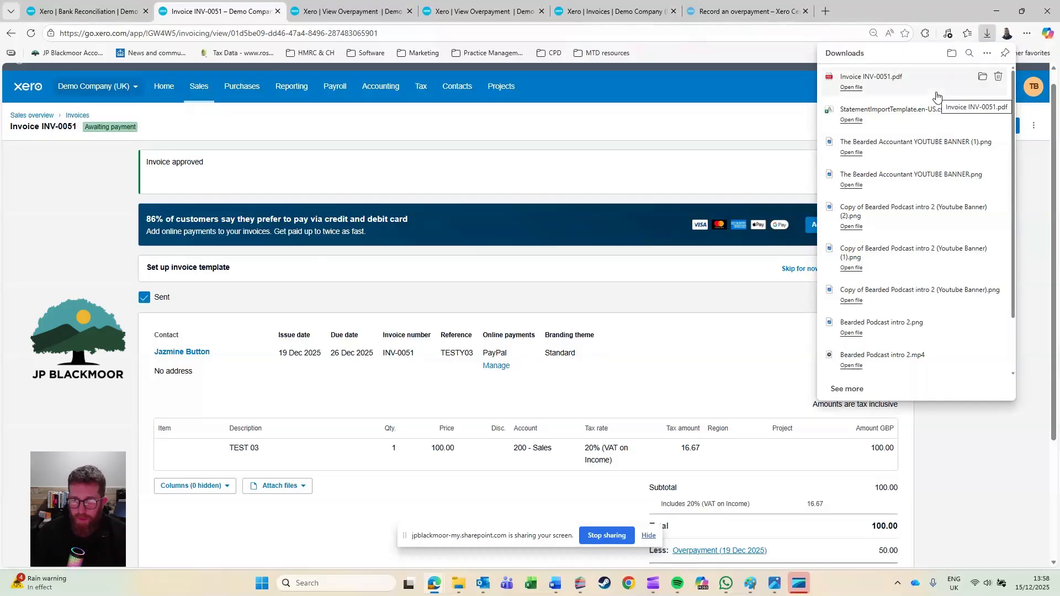
pyautogui.click(936, 88)
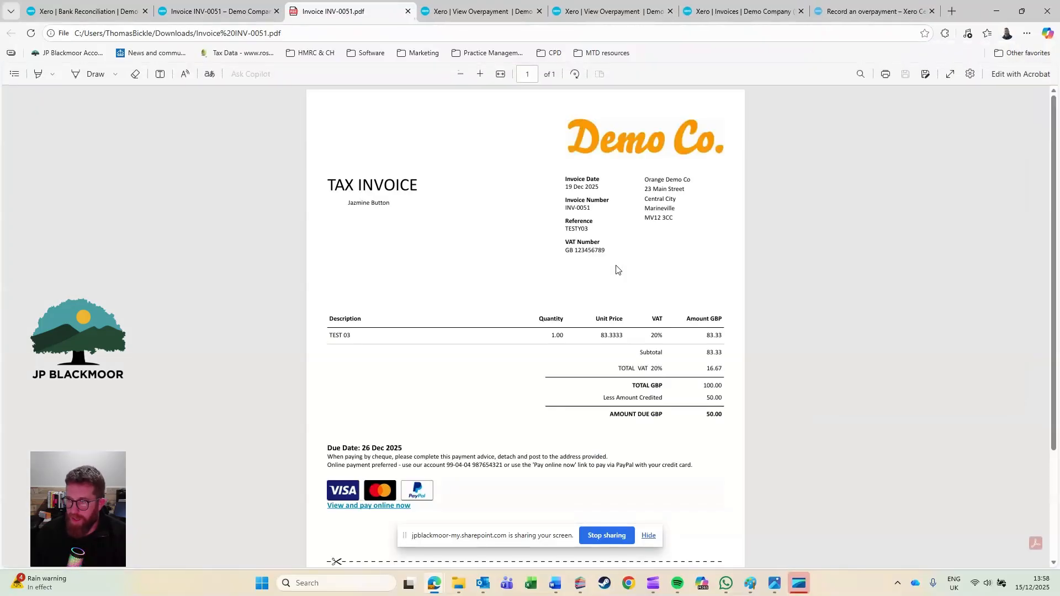
# Step: Review the invoice PDF's totals, highlighting the line for the amount credited from the overpayment
pyautogui.scroll(-1, 615, 268)
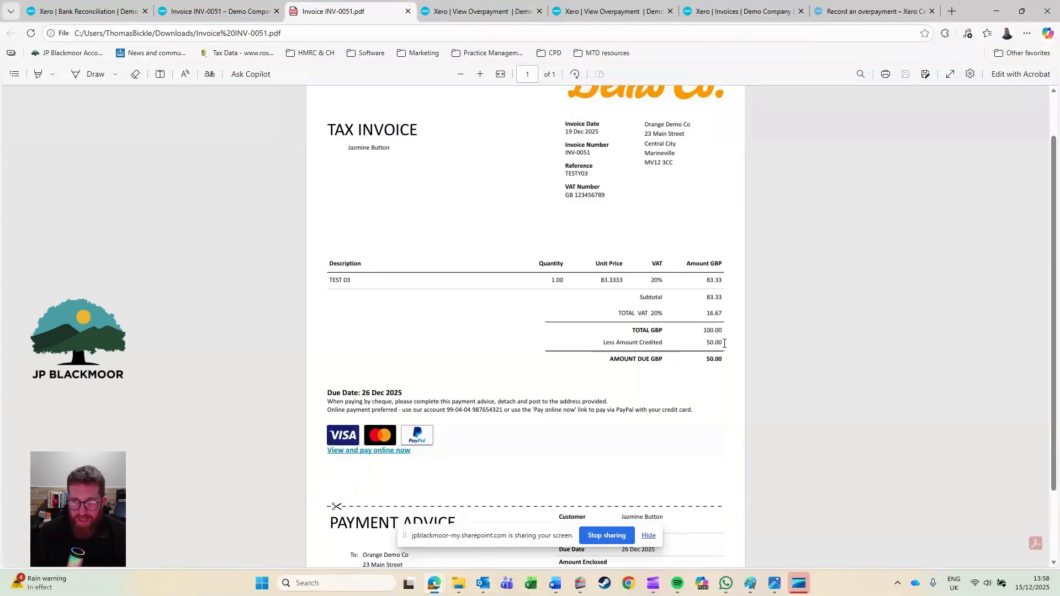
pyautogui.moveTo(725, 343); pyautogui.dragTo(583, 342)
pyautogui.click(872, 354)
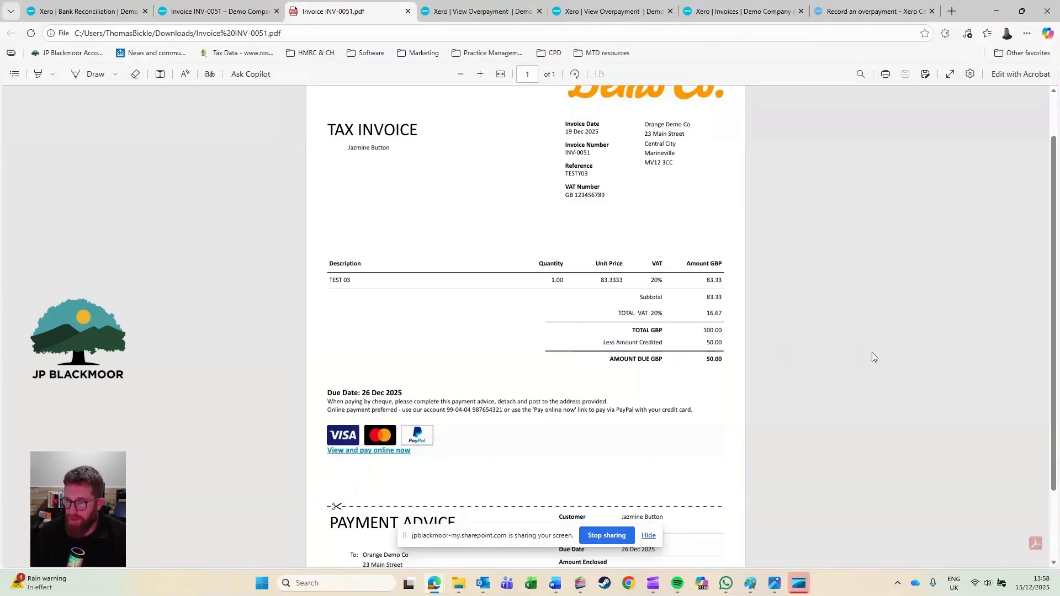
pyautogui.scroll(1, 871, 353)
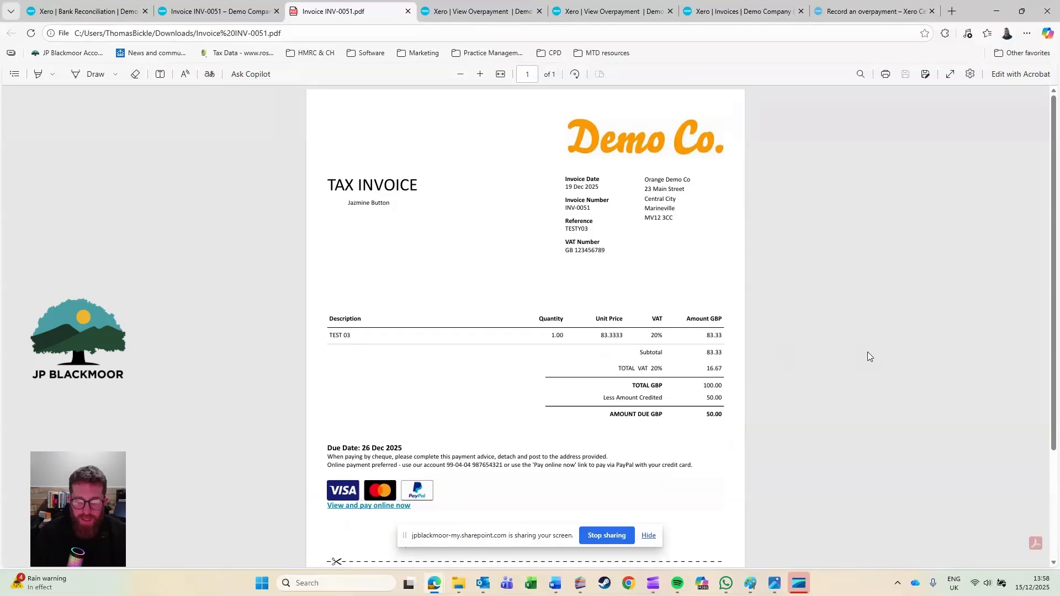
# Step: Reconcile the 50.00 bank statement line dated 6 Jan 2026 with its suggested invoice match
pyautogui.click(113, 11)
pyautogui.click(526, 454)
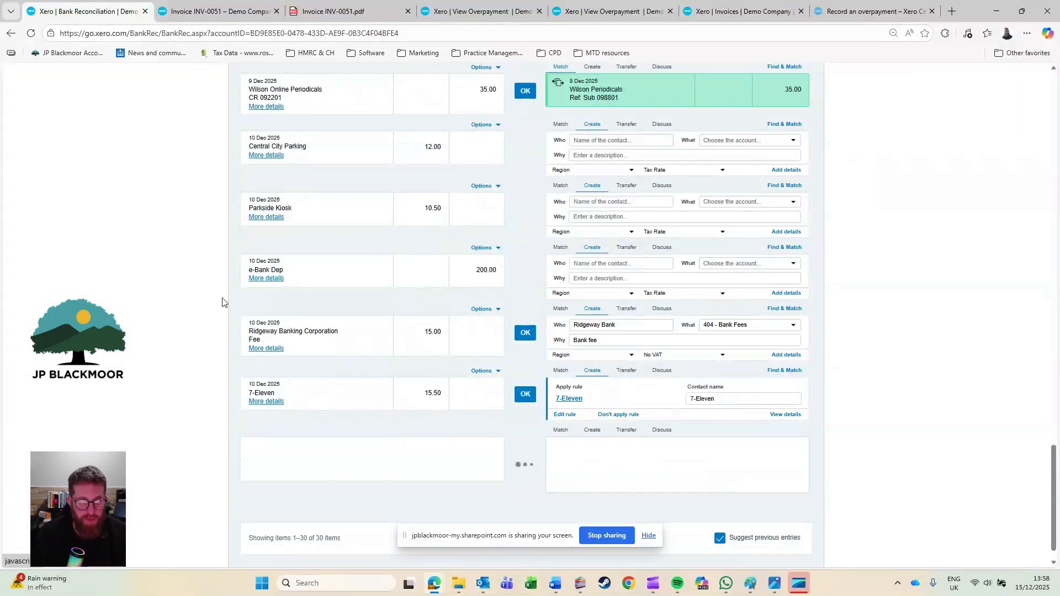
# Step: Open the customer's contact record from the invoice and examine their invoice and overpayment activity
pyautogui.click(218, 11)
pyautogui.moveTo(173, 357)
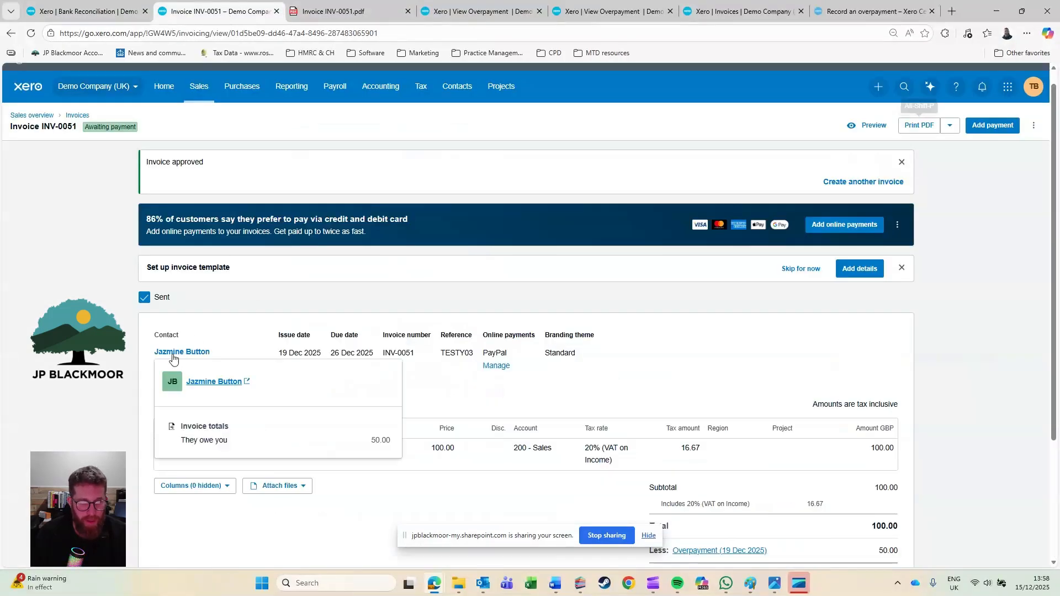
pyautogui.click(223, 382)
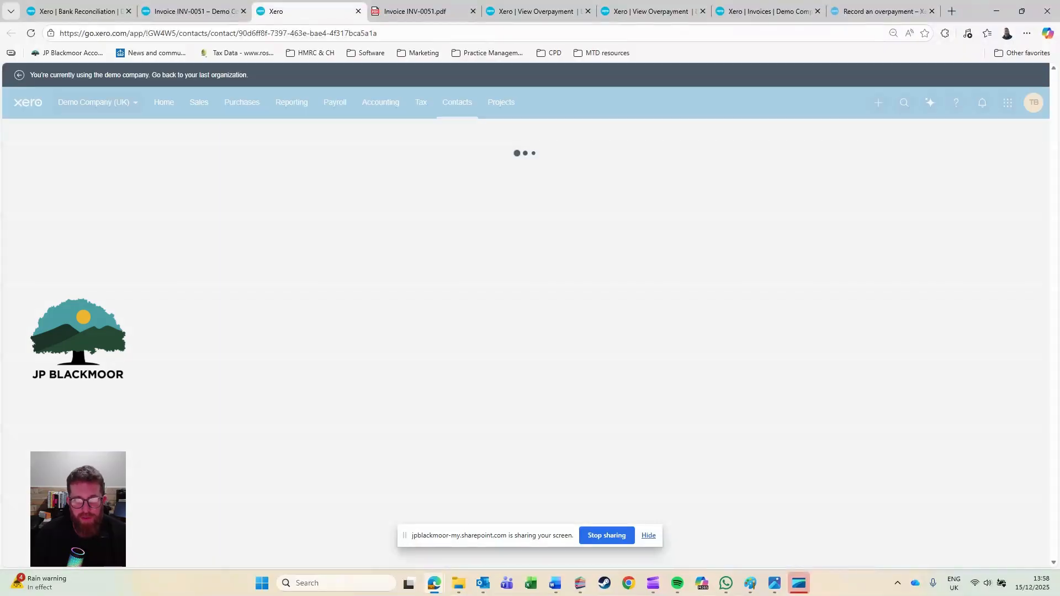
pyautogui.scroll(-1, 736, 489)
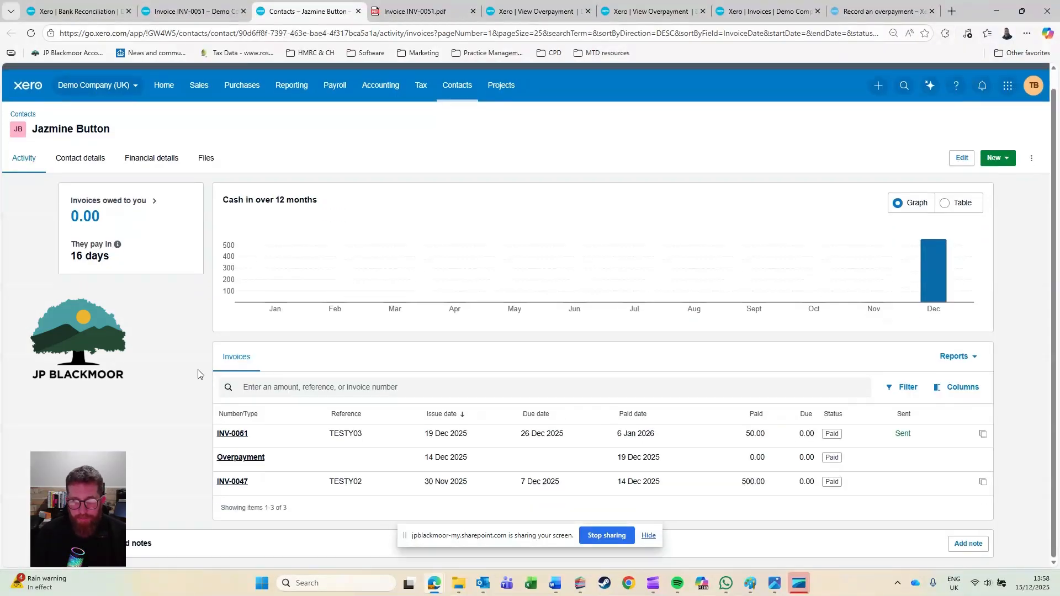